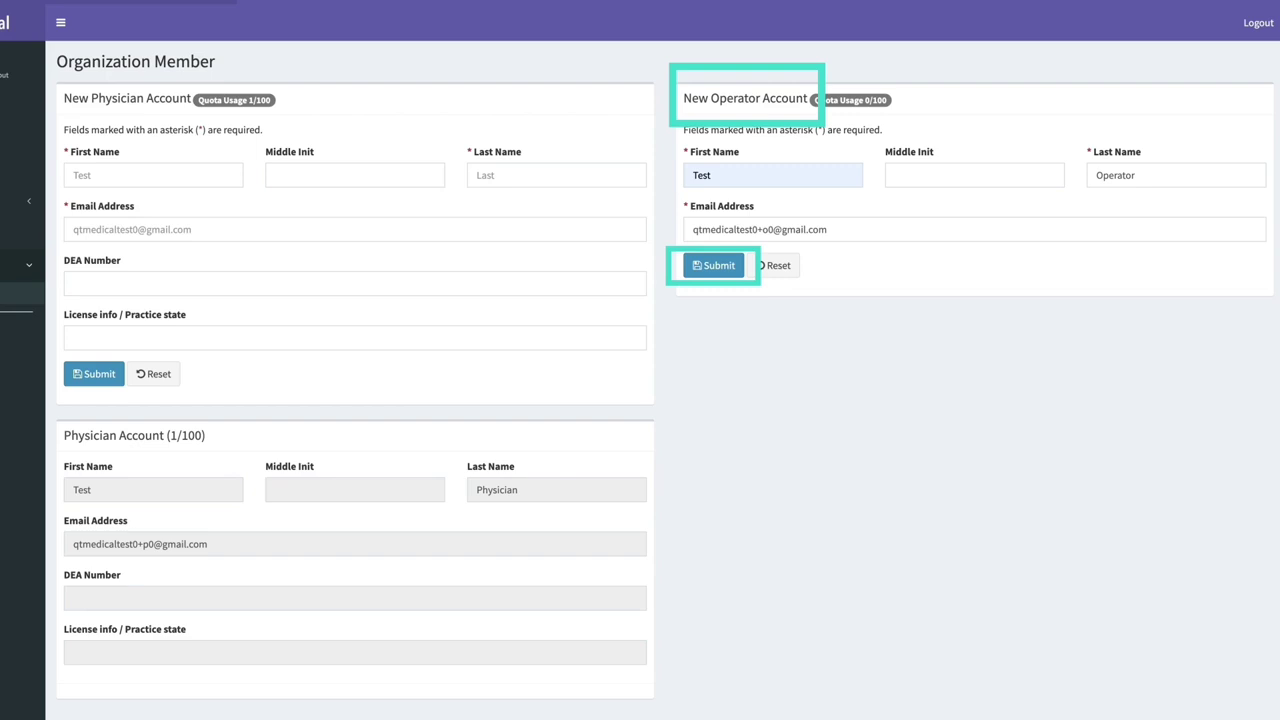
# Fill in the new operator's first name, last name and e-mail address and submit the account form
pyautogui.press('Return')
pyautogui.write('Tes')
pyautogui.press('Tab')
pyautogui.press('Tab')
pyautogui.write('Operator')
pyautogui.press('Tab')
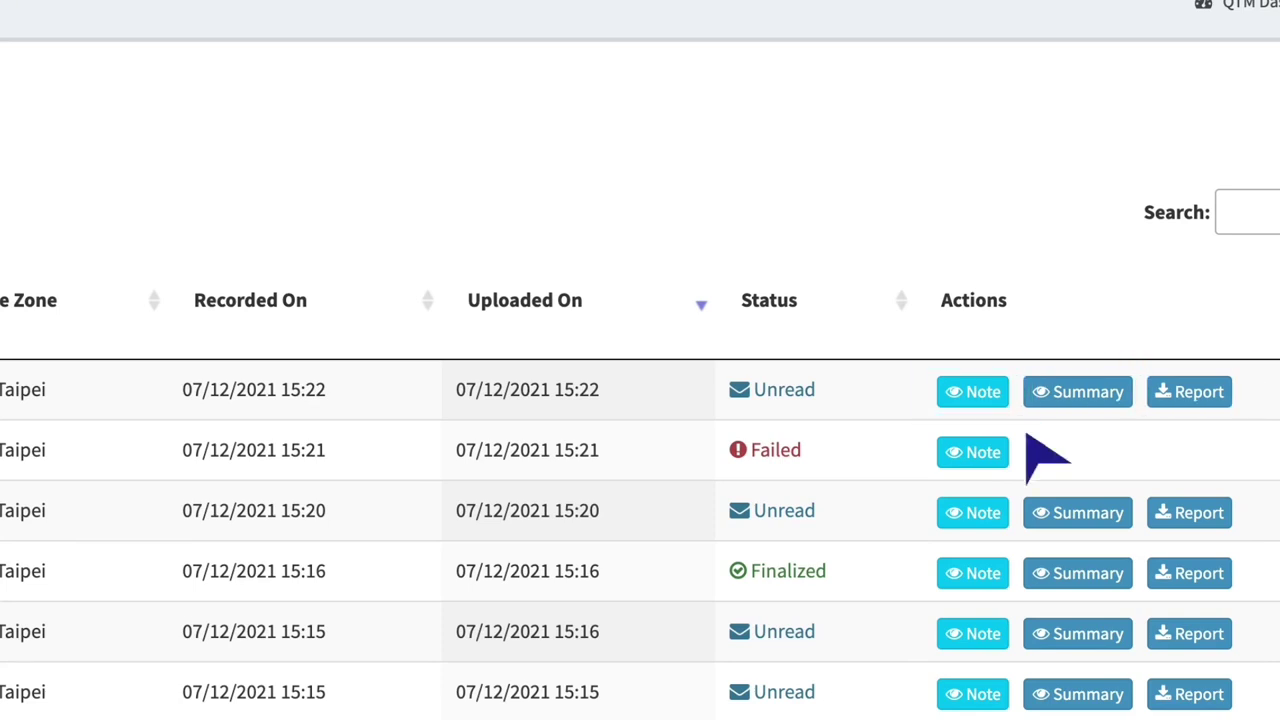
# In the latest ECG record's summary, change the ventricular rate from 59 to 60 bpm
pyautogui.click(986, 401)
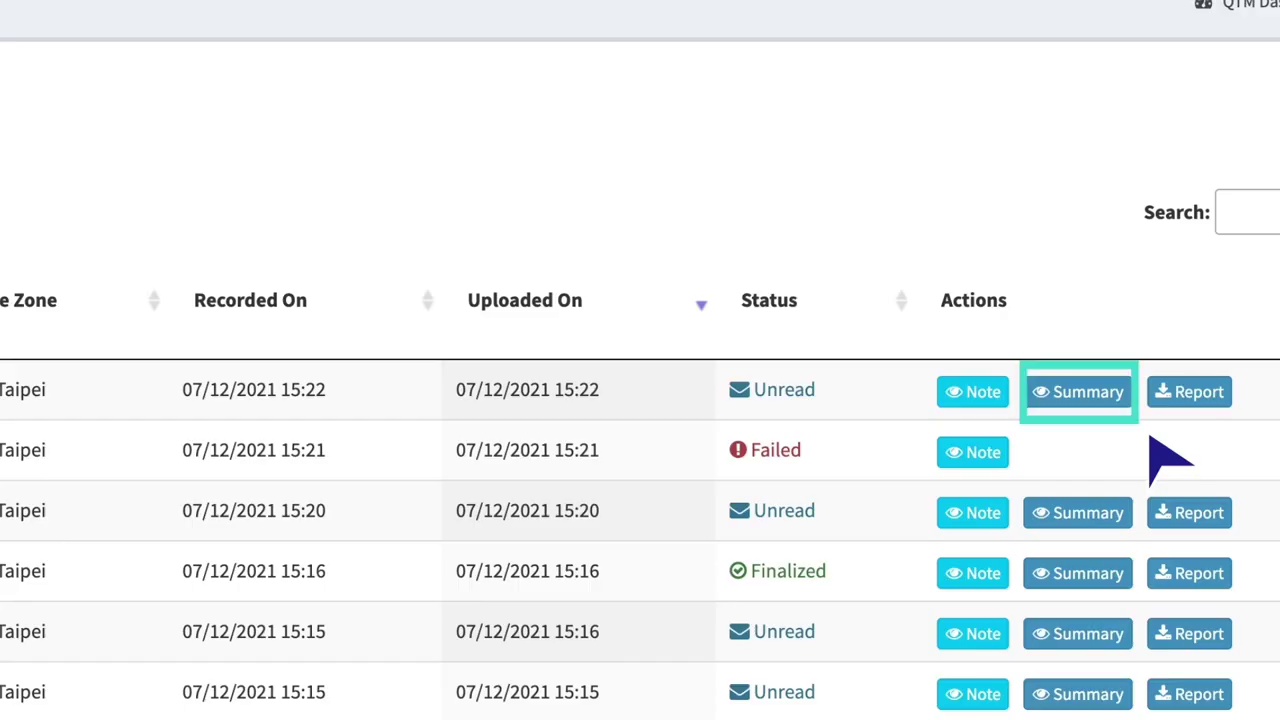
pyautogui.click(1107, 396)
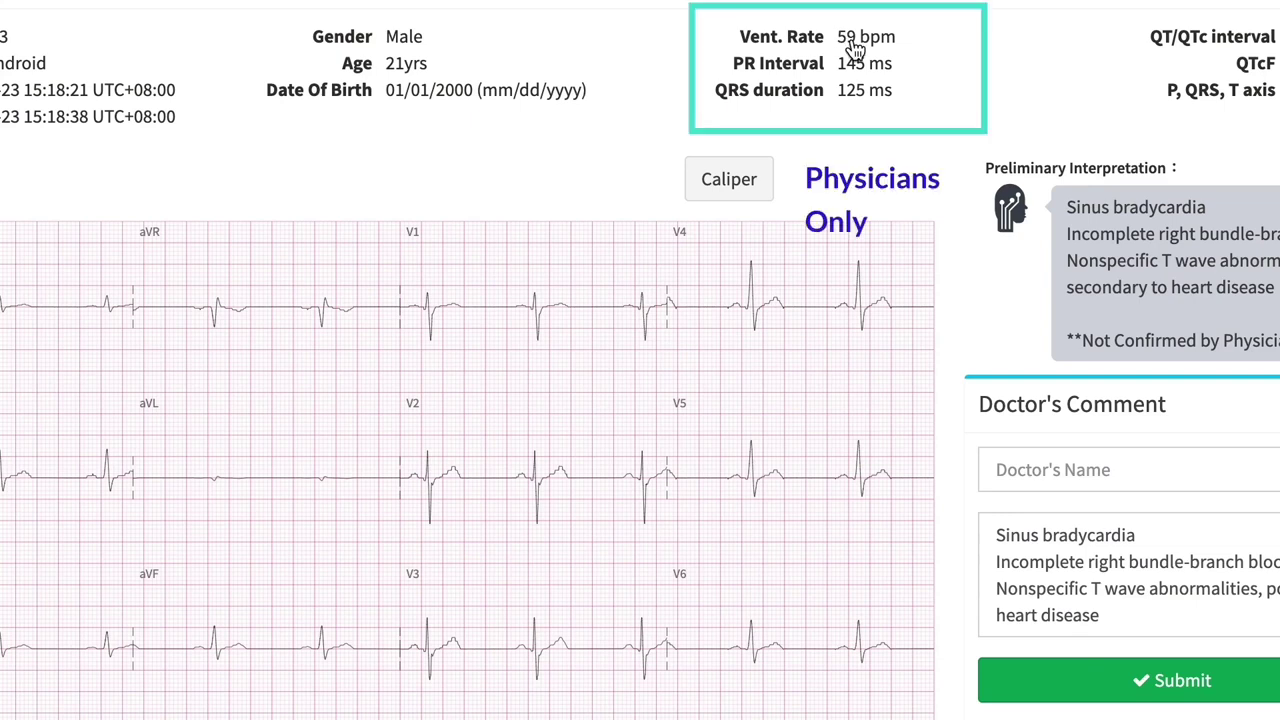
pyautogui.click(855, 50)
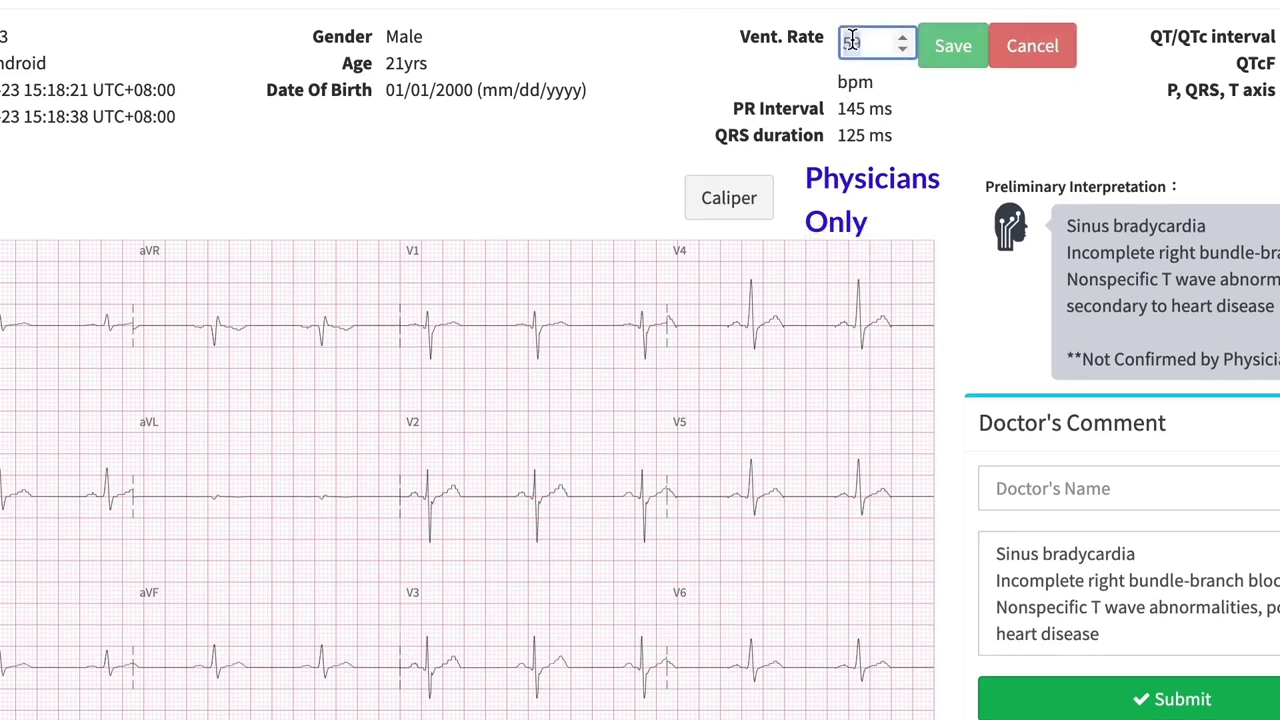
pyautogui.press('BackSpace')
pyautogui.press('BackSpace')
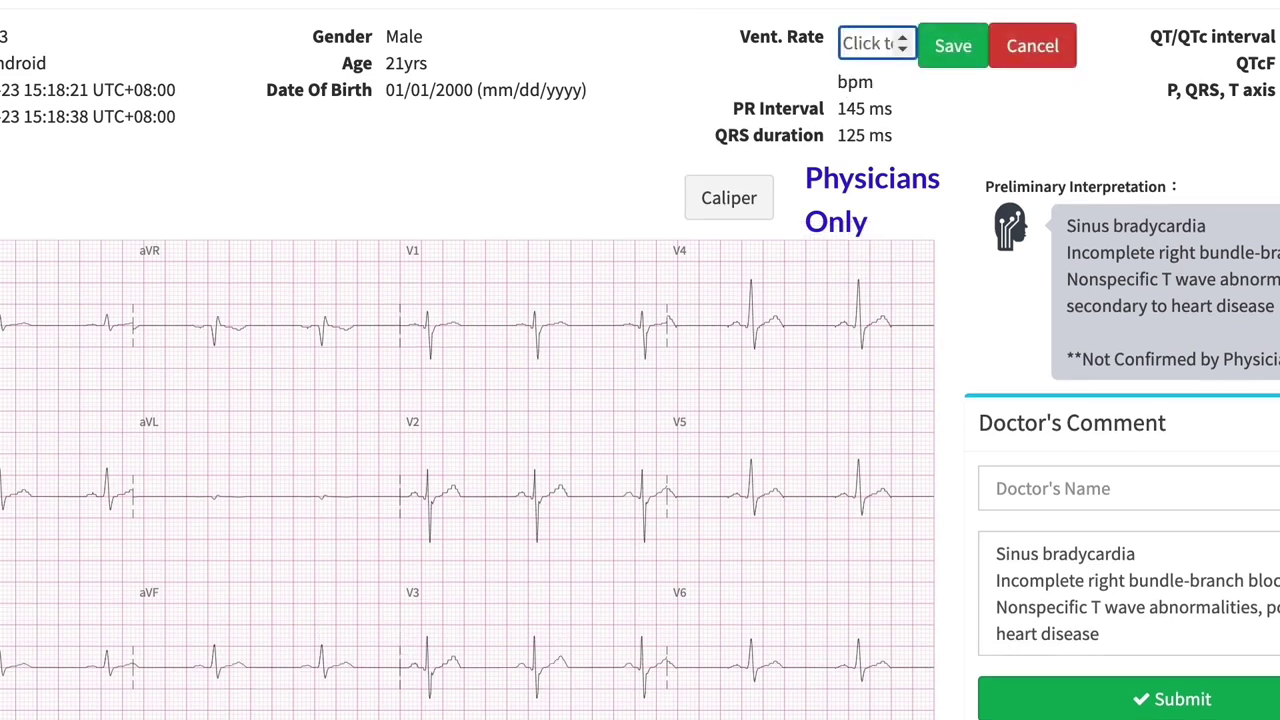
pyautogui.write('60')
pyautogui.click(966, 50)
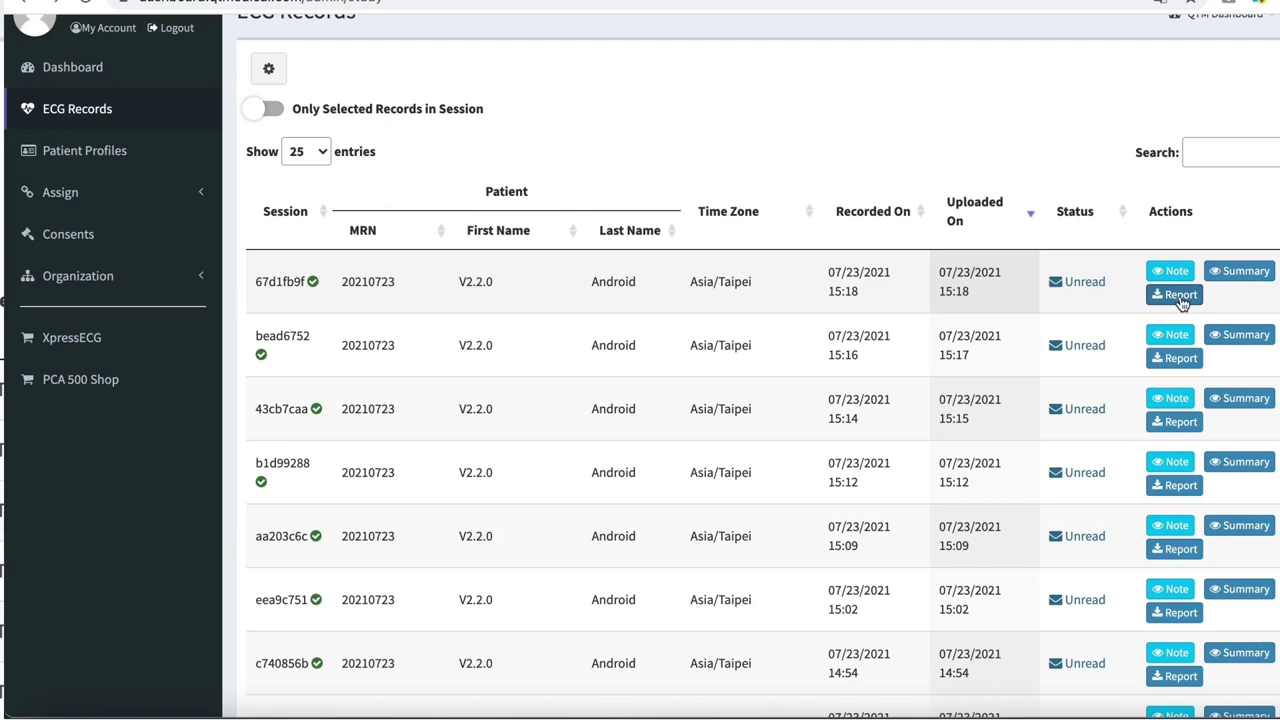
# Download the first ECG record's report as a PDF
pyautogui.click(1180, 297)
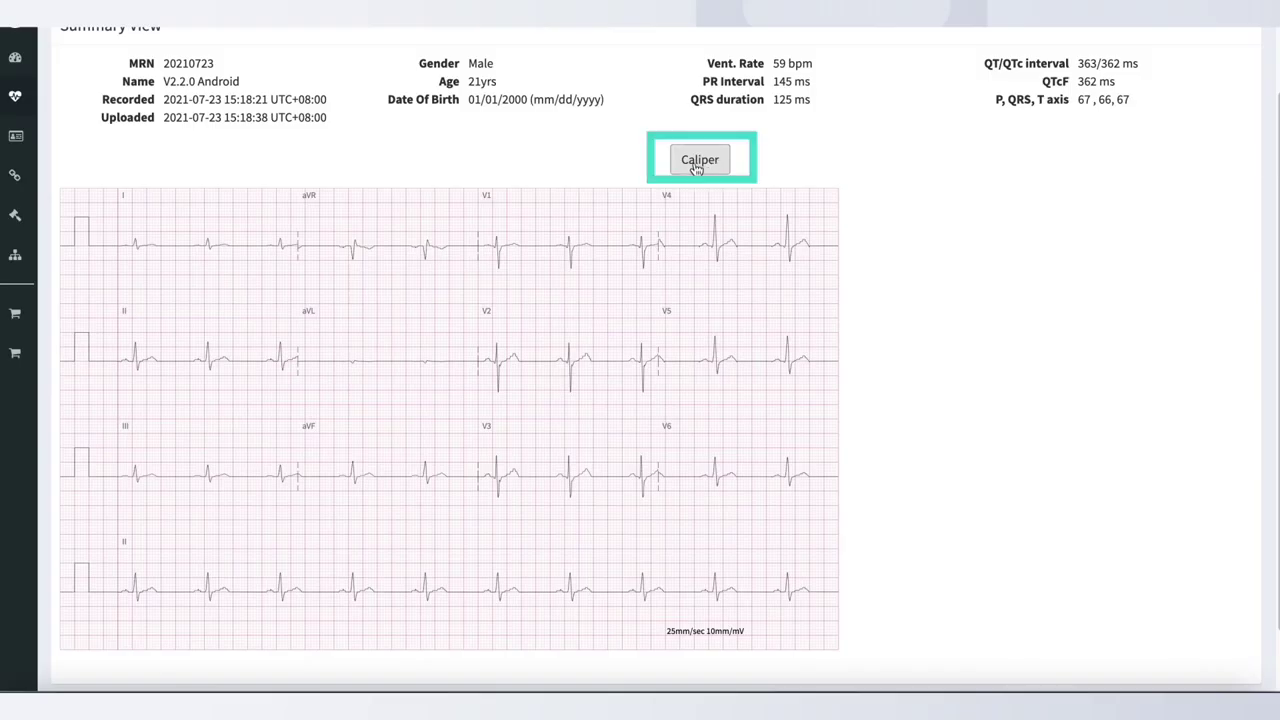
# Turn on the caliper and place two caliper lines across the V4 lead
pyautogui.click(706, 159)
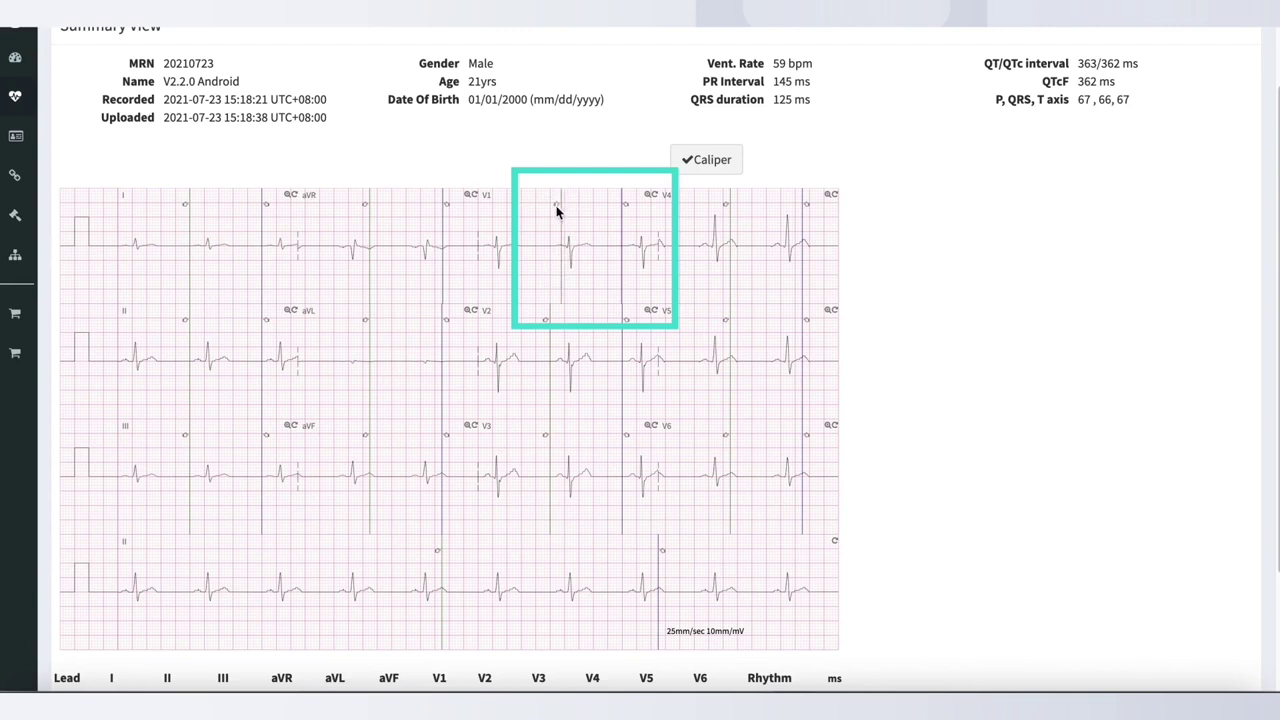
pyautogui.click(533, 212)
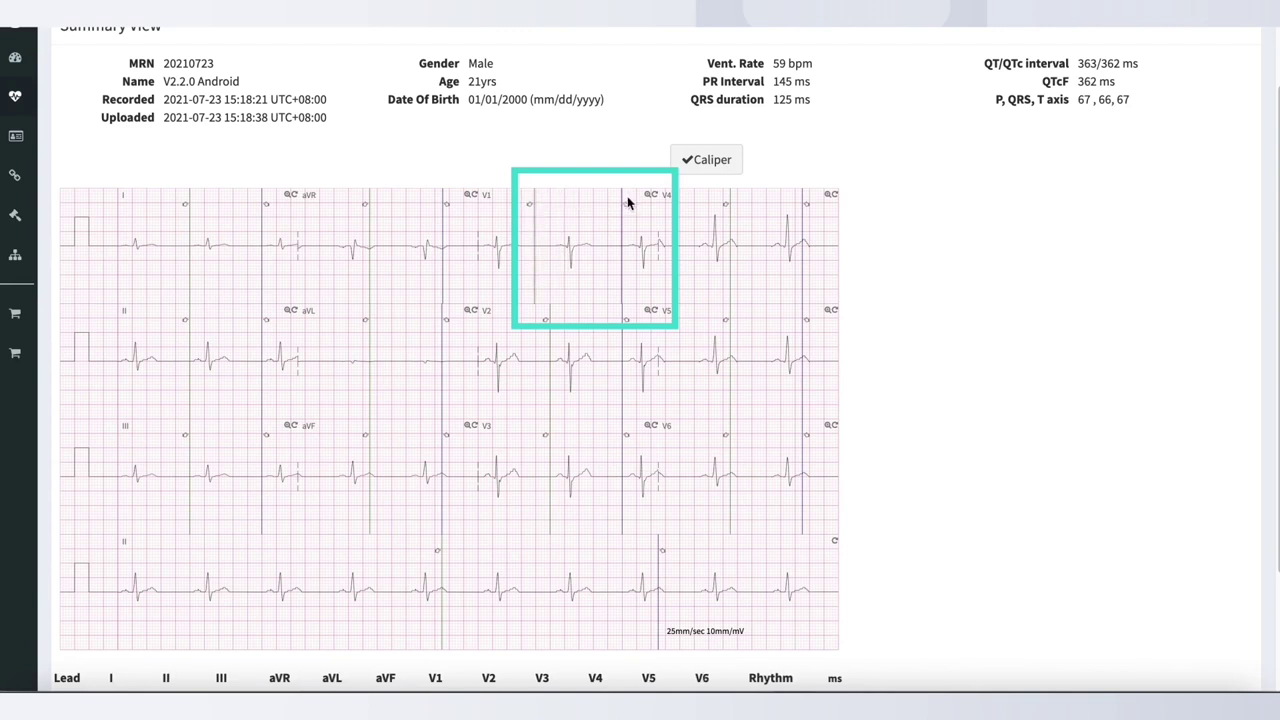
pyautogui.click(661, 210)
pyautogui.click(662, 218)
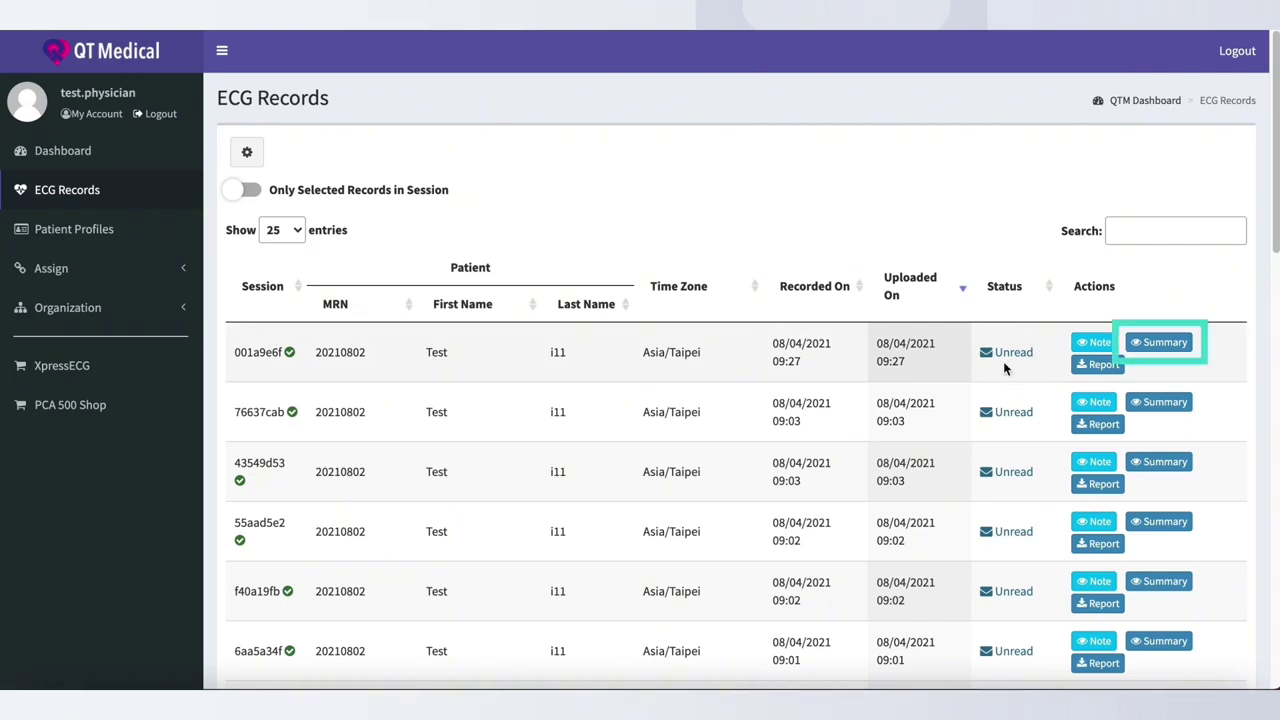
# Finalize ECG session 001a9e6f after entering the doctor's name in its comment
pyautogui.click(1172, 342)
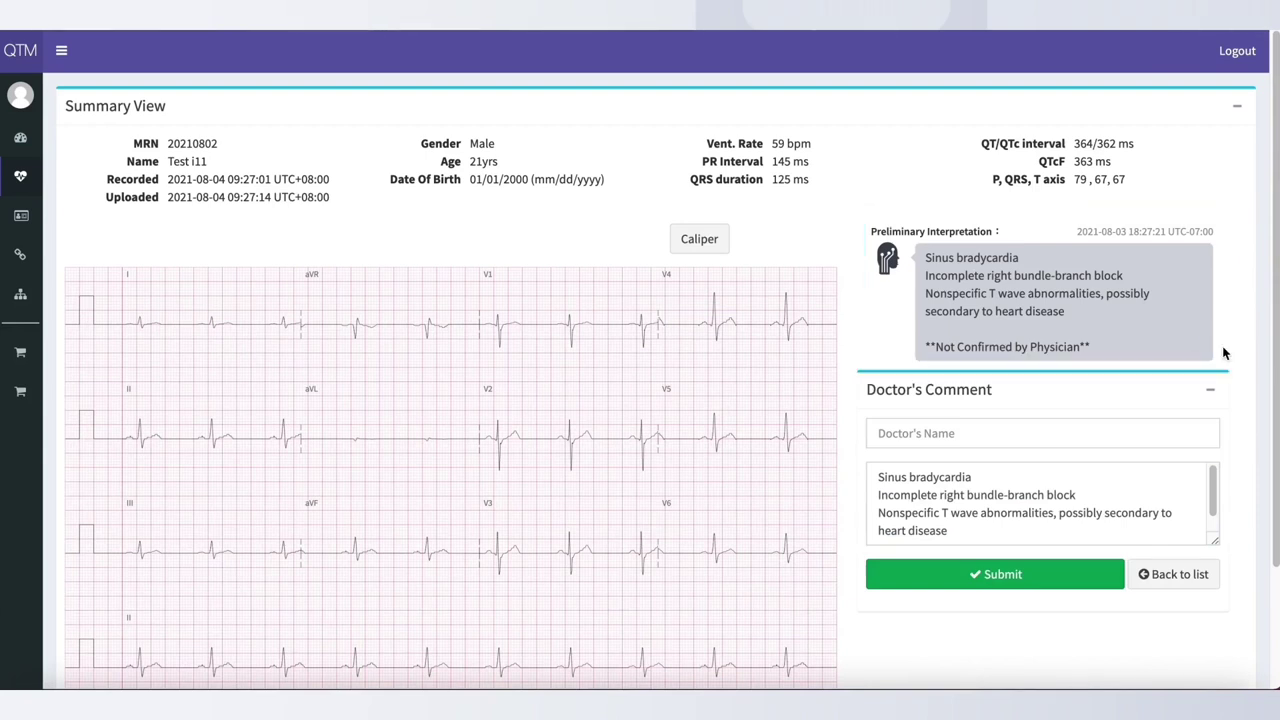
pyautogui.scroll(-1, 1211, 490)
pyautogui.scroll(1, 1213, 495)
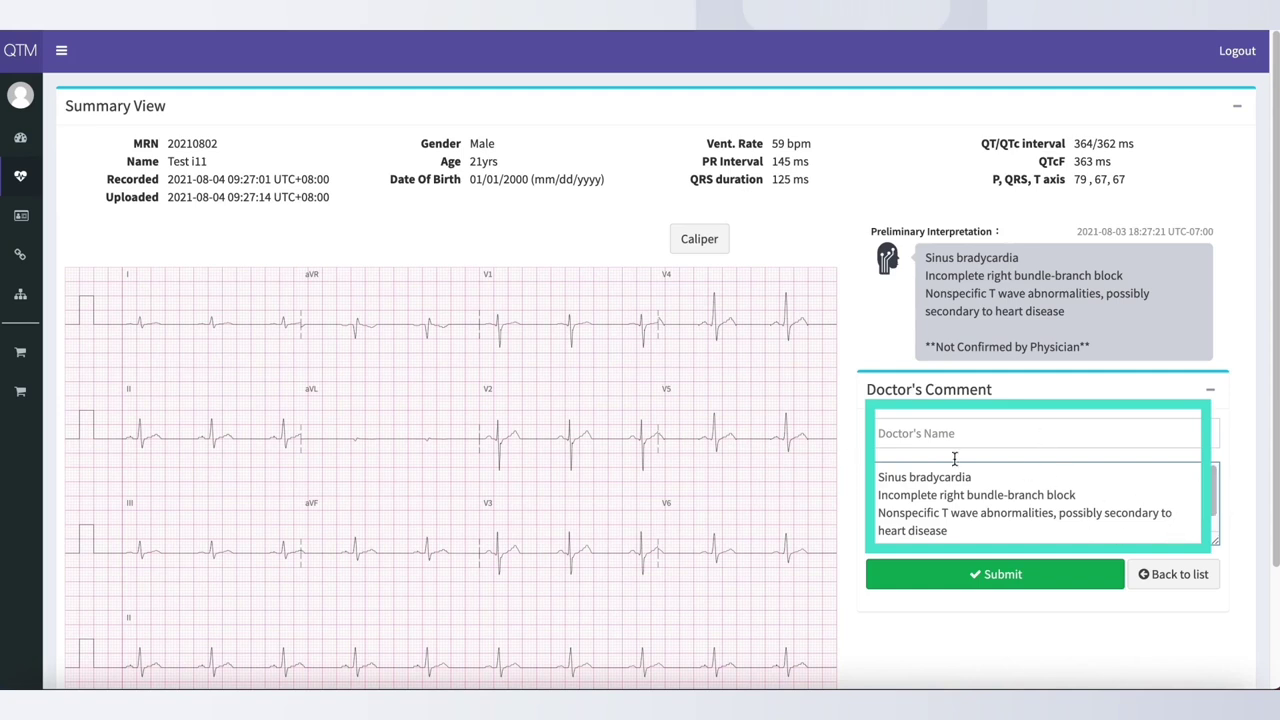
pyautogui.click(1102, 428)
pyautogui.write('Test')
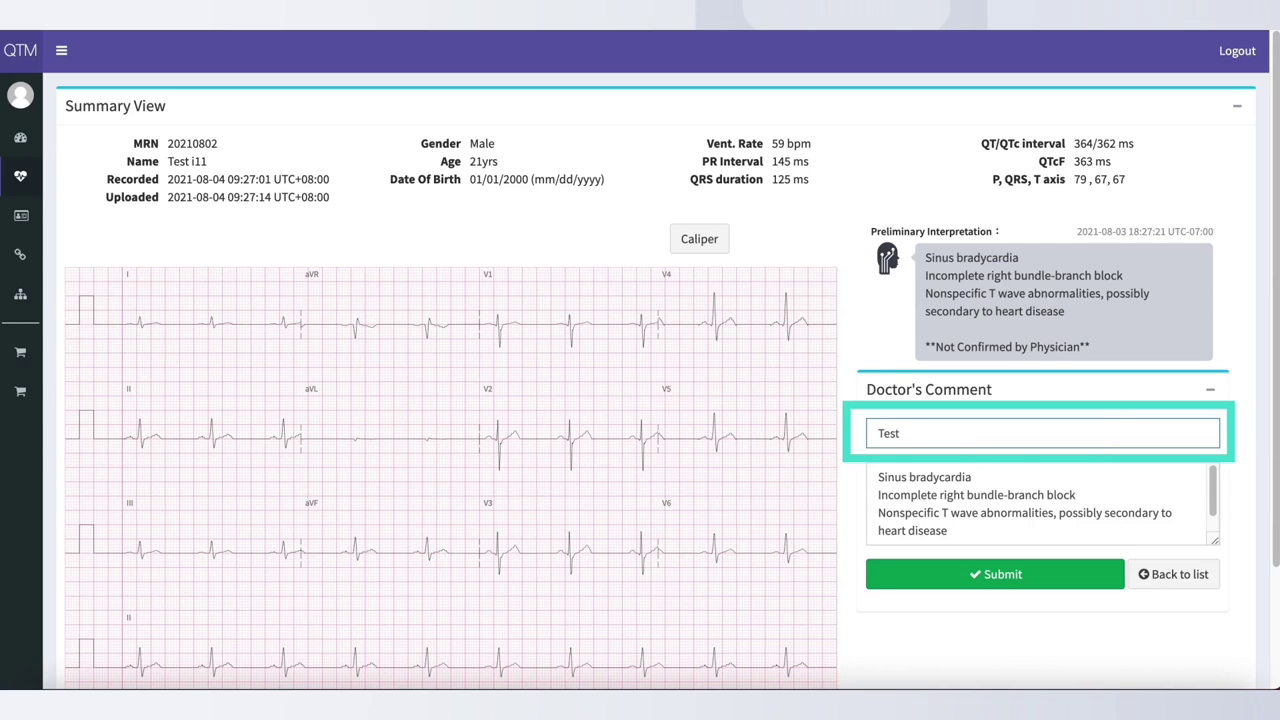
pyautogui.click(1066, 582)
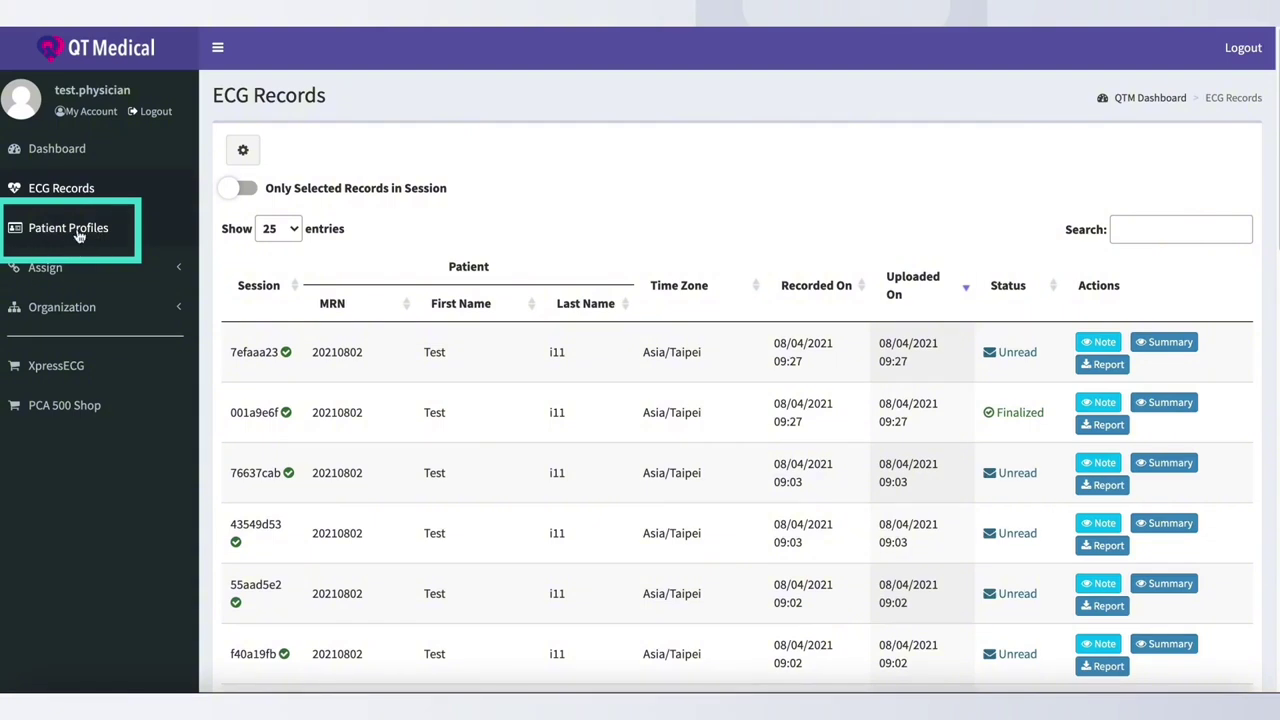
# In Patient Profiles, start a new profile with MRN 'Test' and the patient's first and last names
pyautogui.click(80, 235)
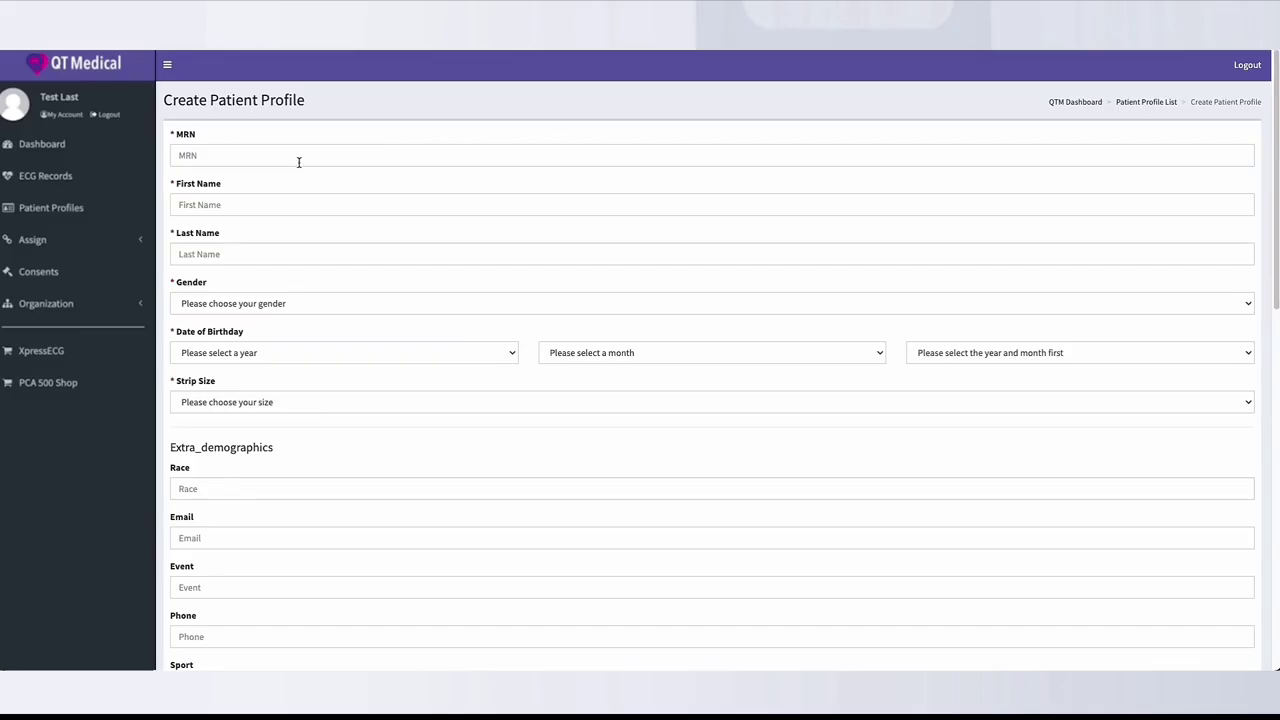
pyautogui.click(297, 160)
pyautogui.write('Test')
pyautogui.click(286, 206)
pyautogui.write('Test')
pyautogui.click(269, 254)
pyautogui.write('Test')
# Set gender Male, birth date January 1, 1990, strip size XL, and create the profile
pyautogui.click(297, 305)
pyautogui.click(289, 320)
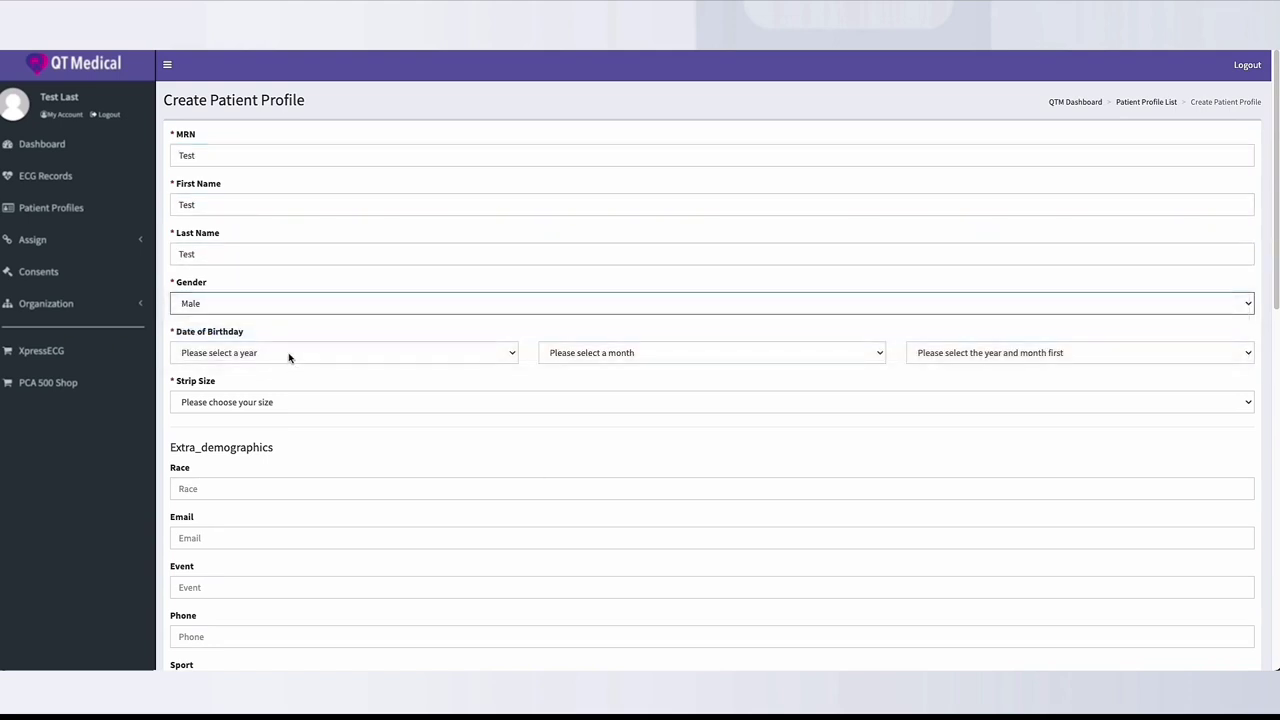
pyautogui.click(289, 357)
pyautogui.click(426, 646)
pyautogui.click(620, 354)
pyautogui.click(633, 370)
pyautogui.click(1000, 352)
pyautogui.click(925, 367)
pyautogui.click(325, 404)
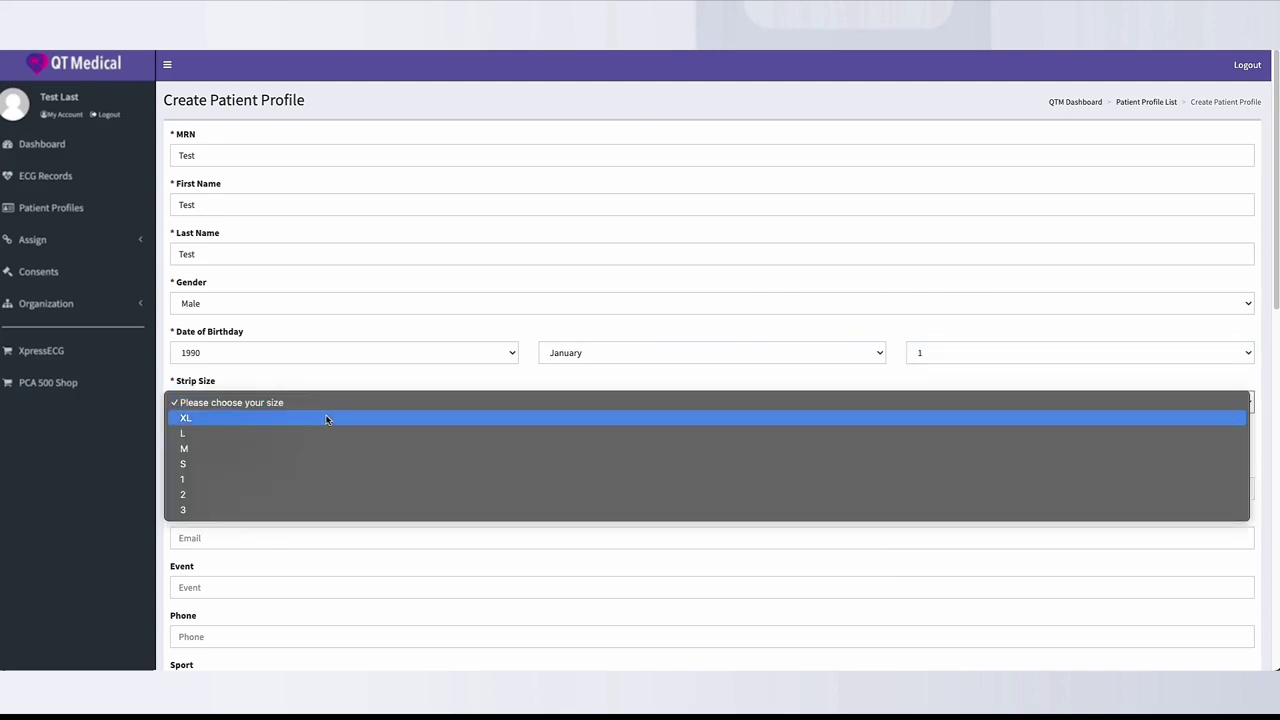
pyautogui.click(324, 417)
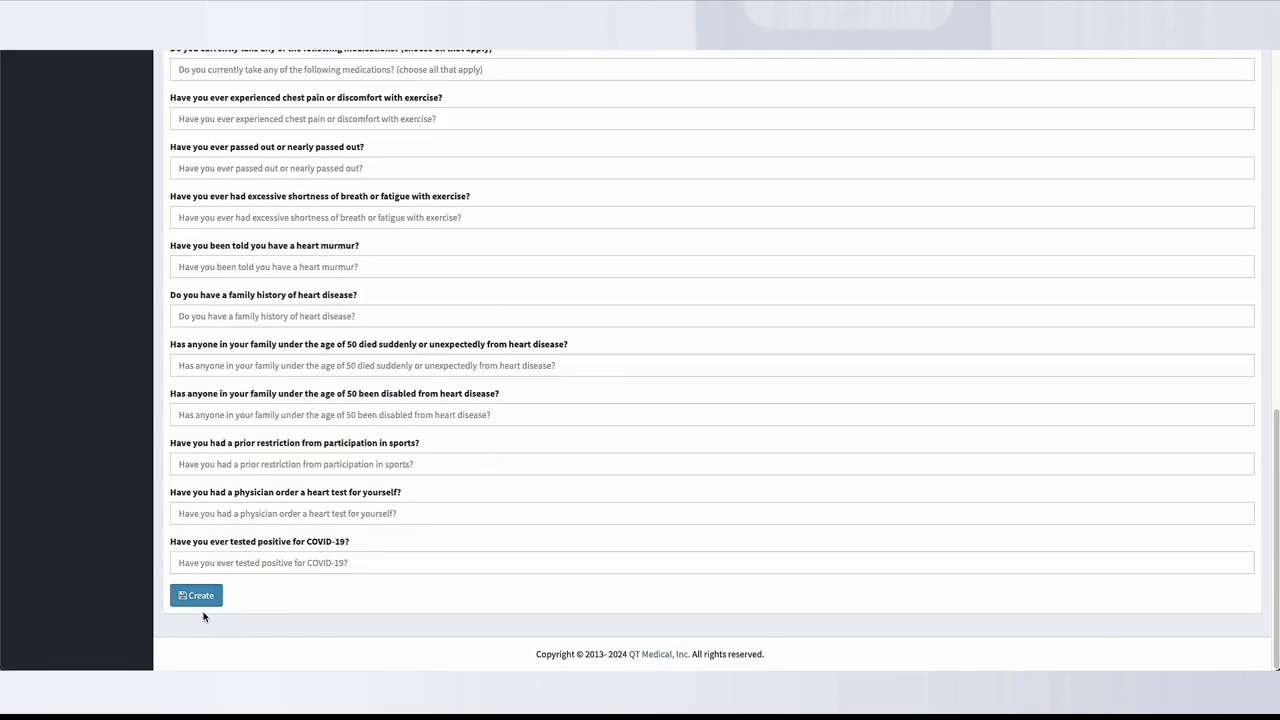
pyautogui.click(194, 596)
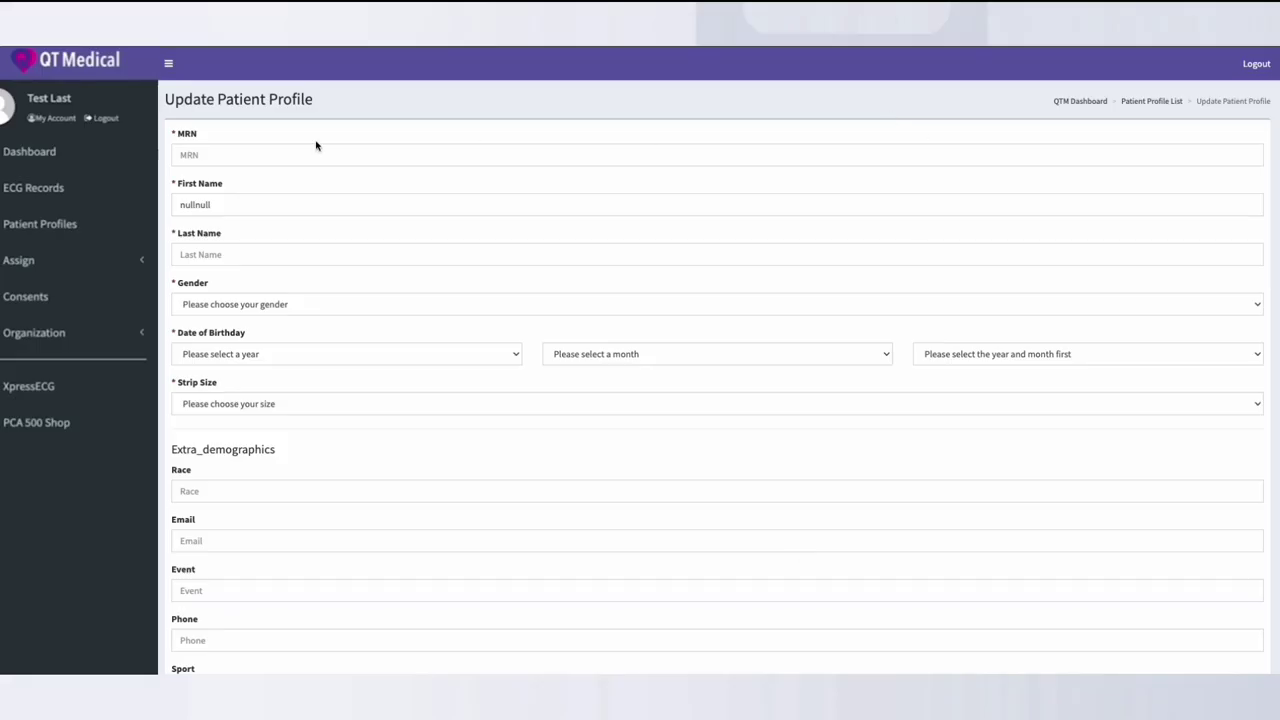
# Edit the nullnull profile, entering 'nullnull' as its MRN and last name
pyautogui.click(249, 158)
pyautogui.write('nullnull')
pyautogui.click(240, 254)
pyautogui.write('nullnull')
pyautogui.click(259, 305)
# Set the profile's gender to Male and birth date to February 2, 2022
pyautogui.click(259, 319)
pyautogui.click(345, 354)
pyautogui.click(200, 386)
pyautogui.click(672, 357)
pyautogui.click(600, 384)
pyautogui.click(943, 354)
pyautogui.click(940, 385)
pyautogui.click(463, 400)
pyautogui.scroll(-15, 463, 400)
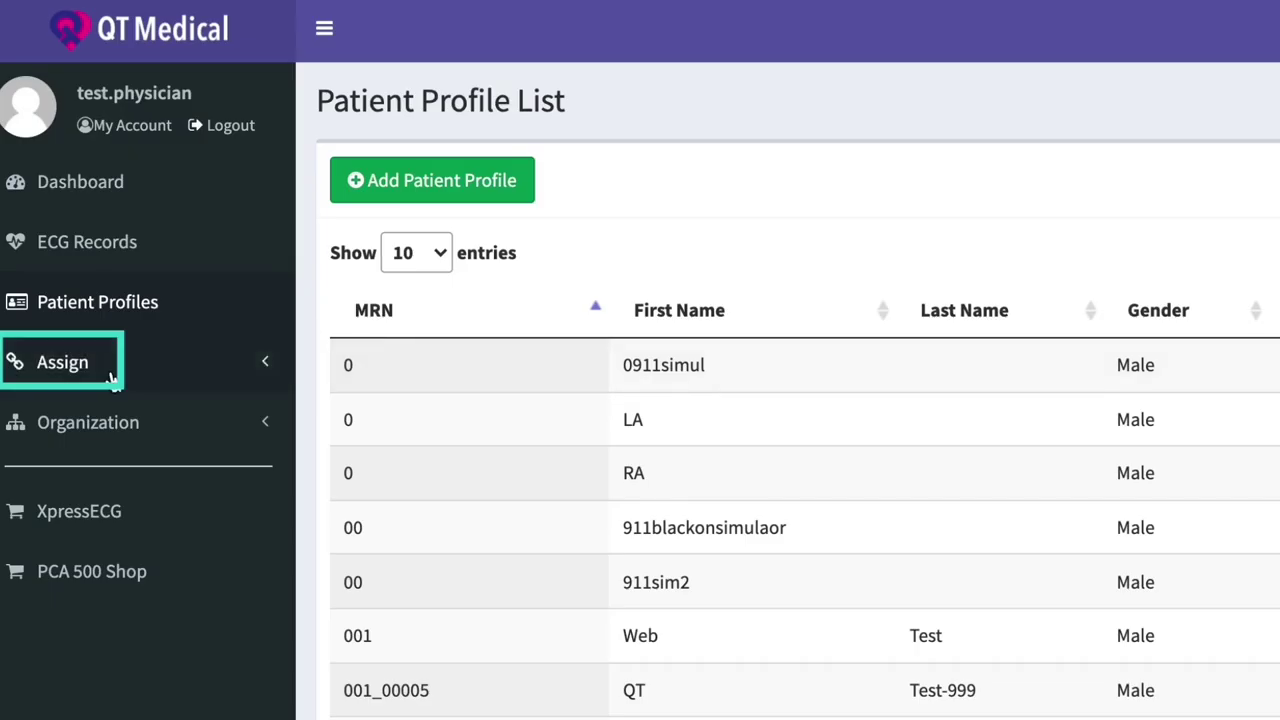
# Expand Assign in the sidebar to show Assign ECG to Patient
pyautogui.click(110, 368)
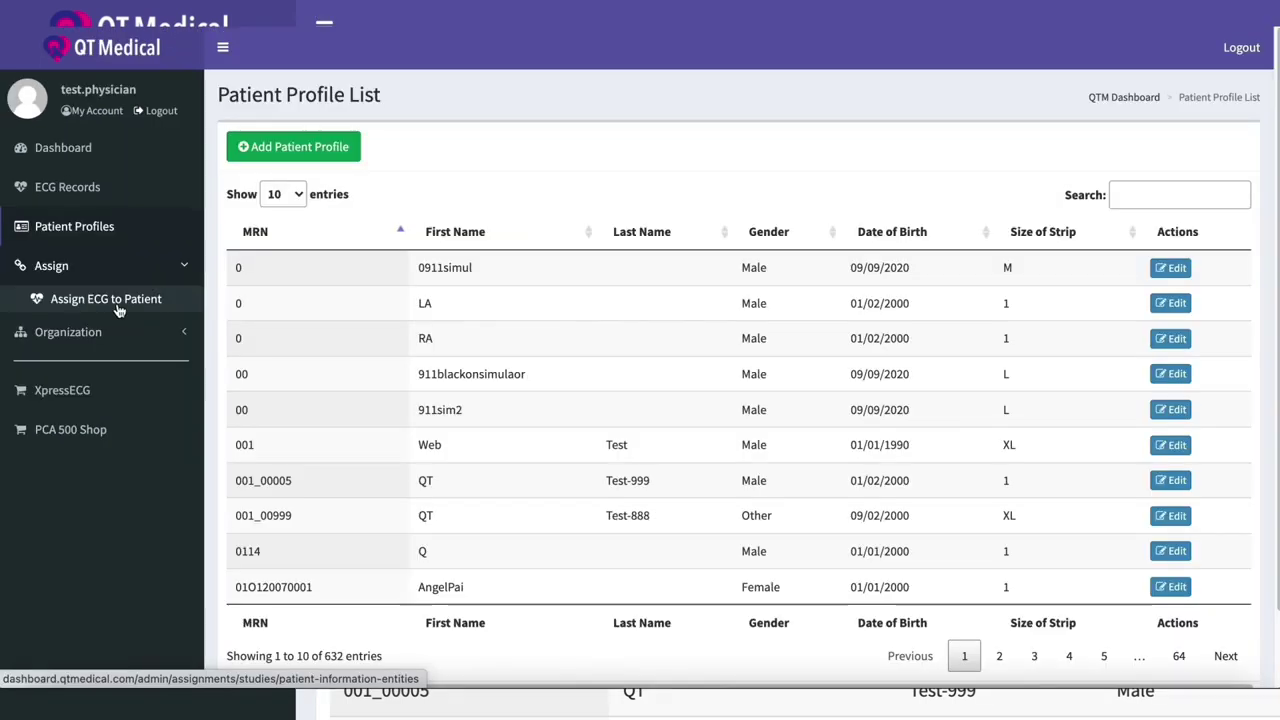
# Reassign ECG session 00c426ed to patient 0911simul, then open session 01b378d6's notes
pyautogui.click(118, 309)
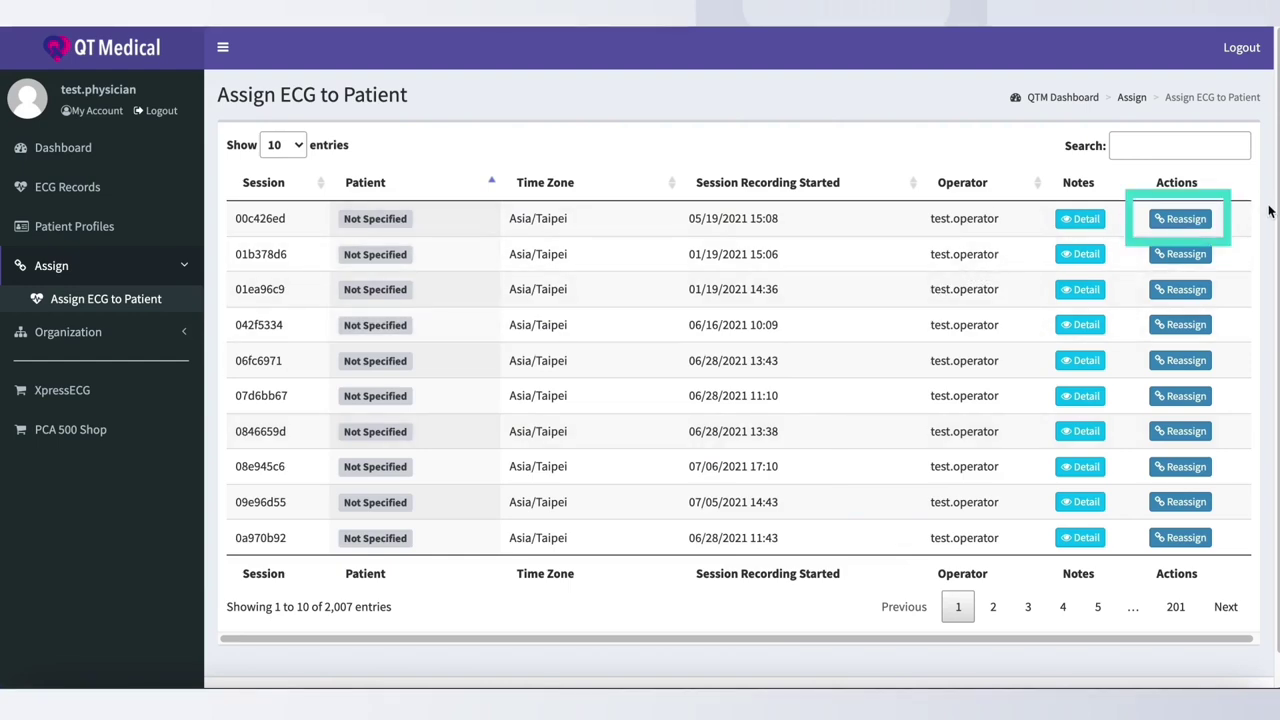
pyautogui.click(1196, 222)
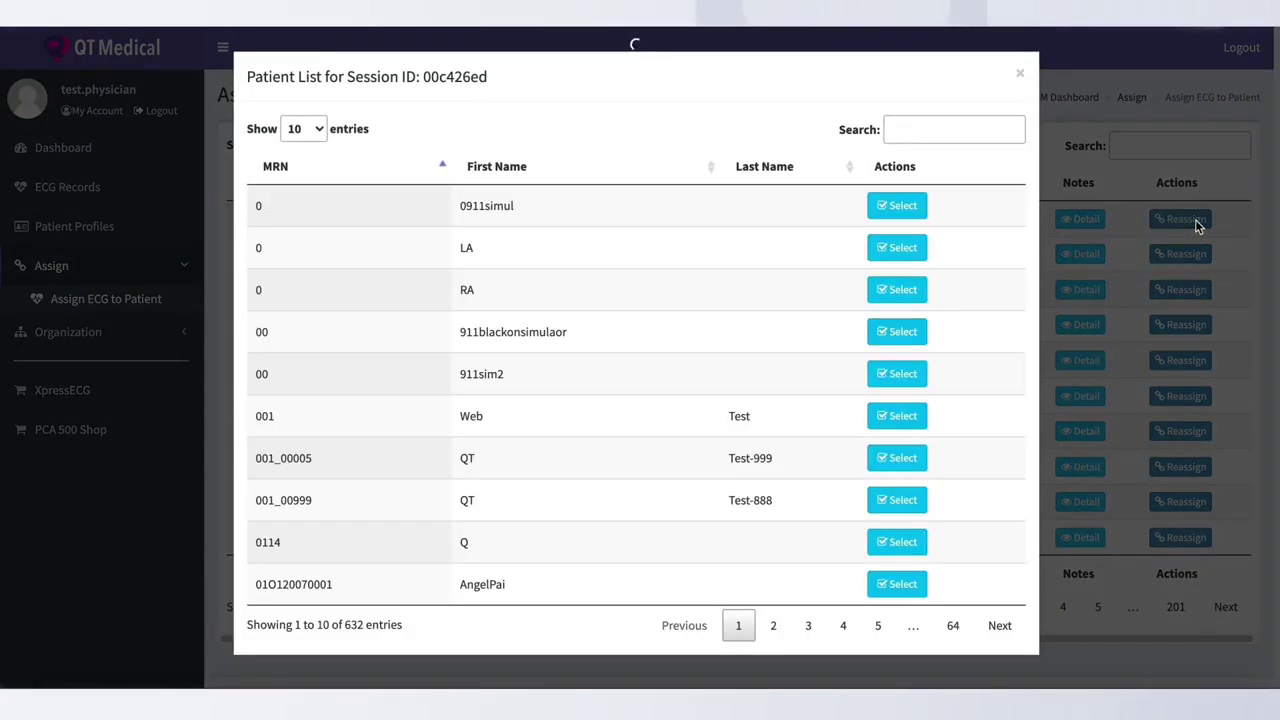
pyautogui.click(900, 206)
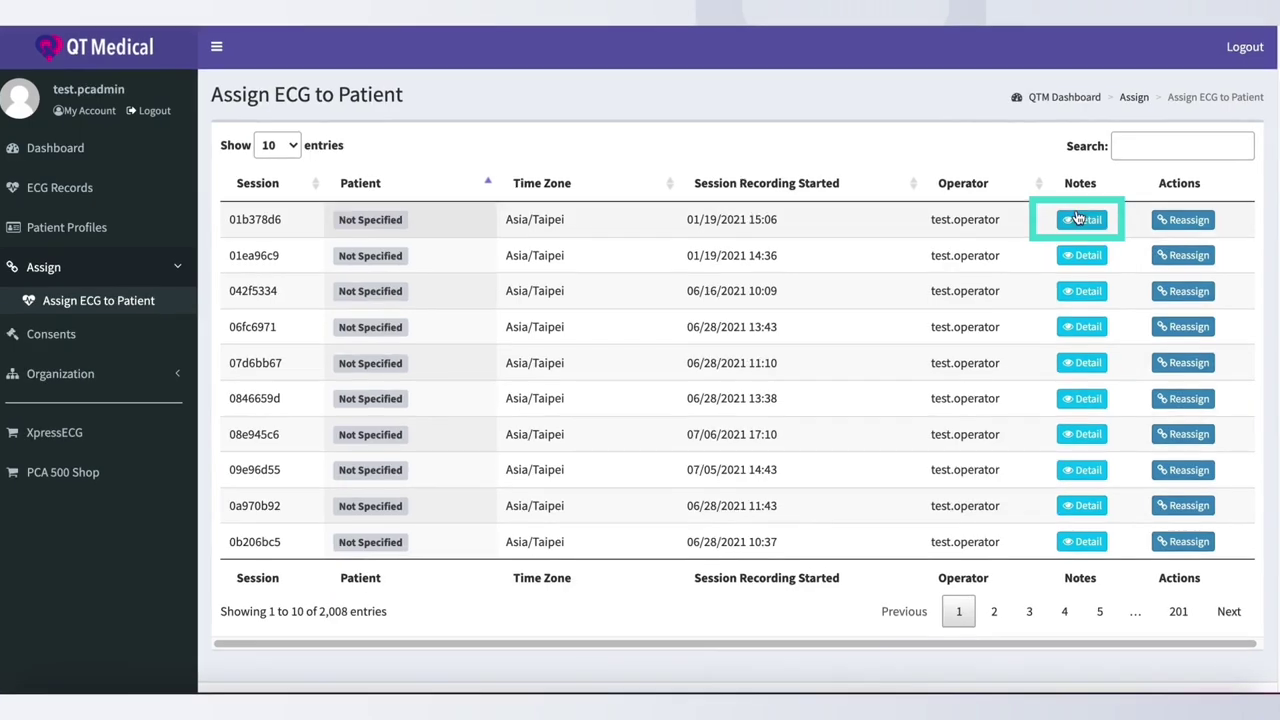
pyautogui.click(1077, 218)
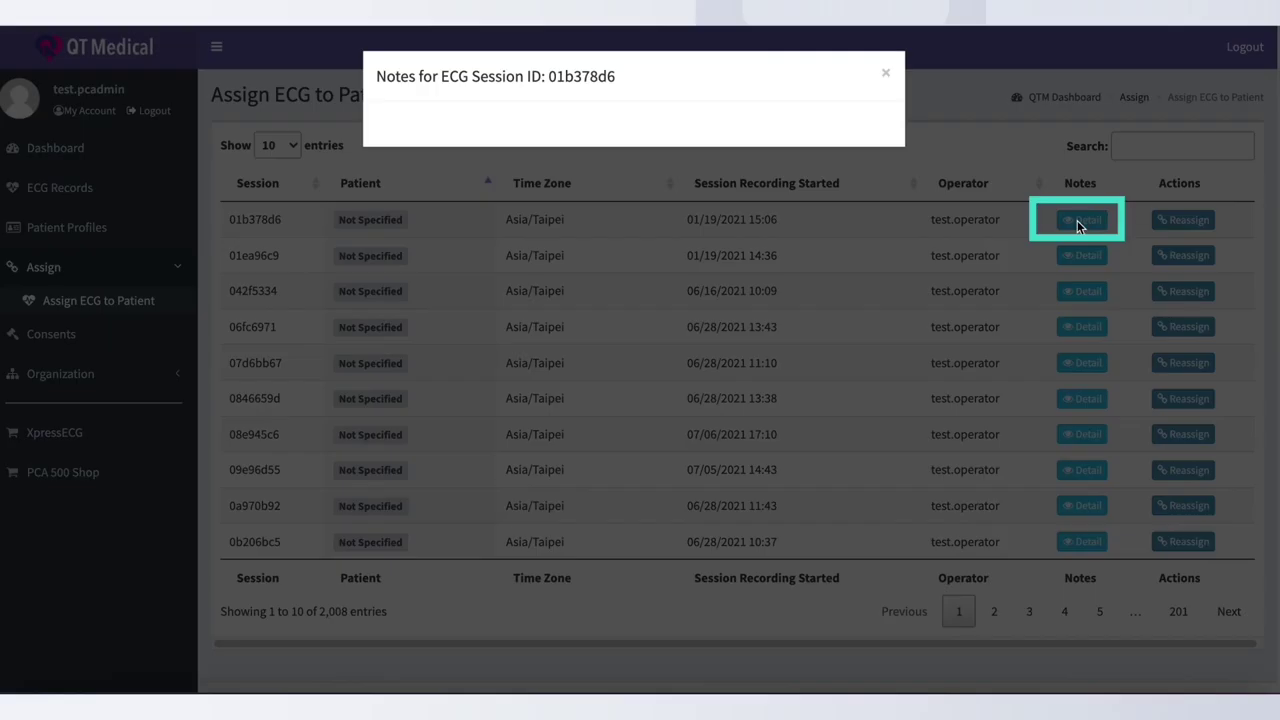